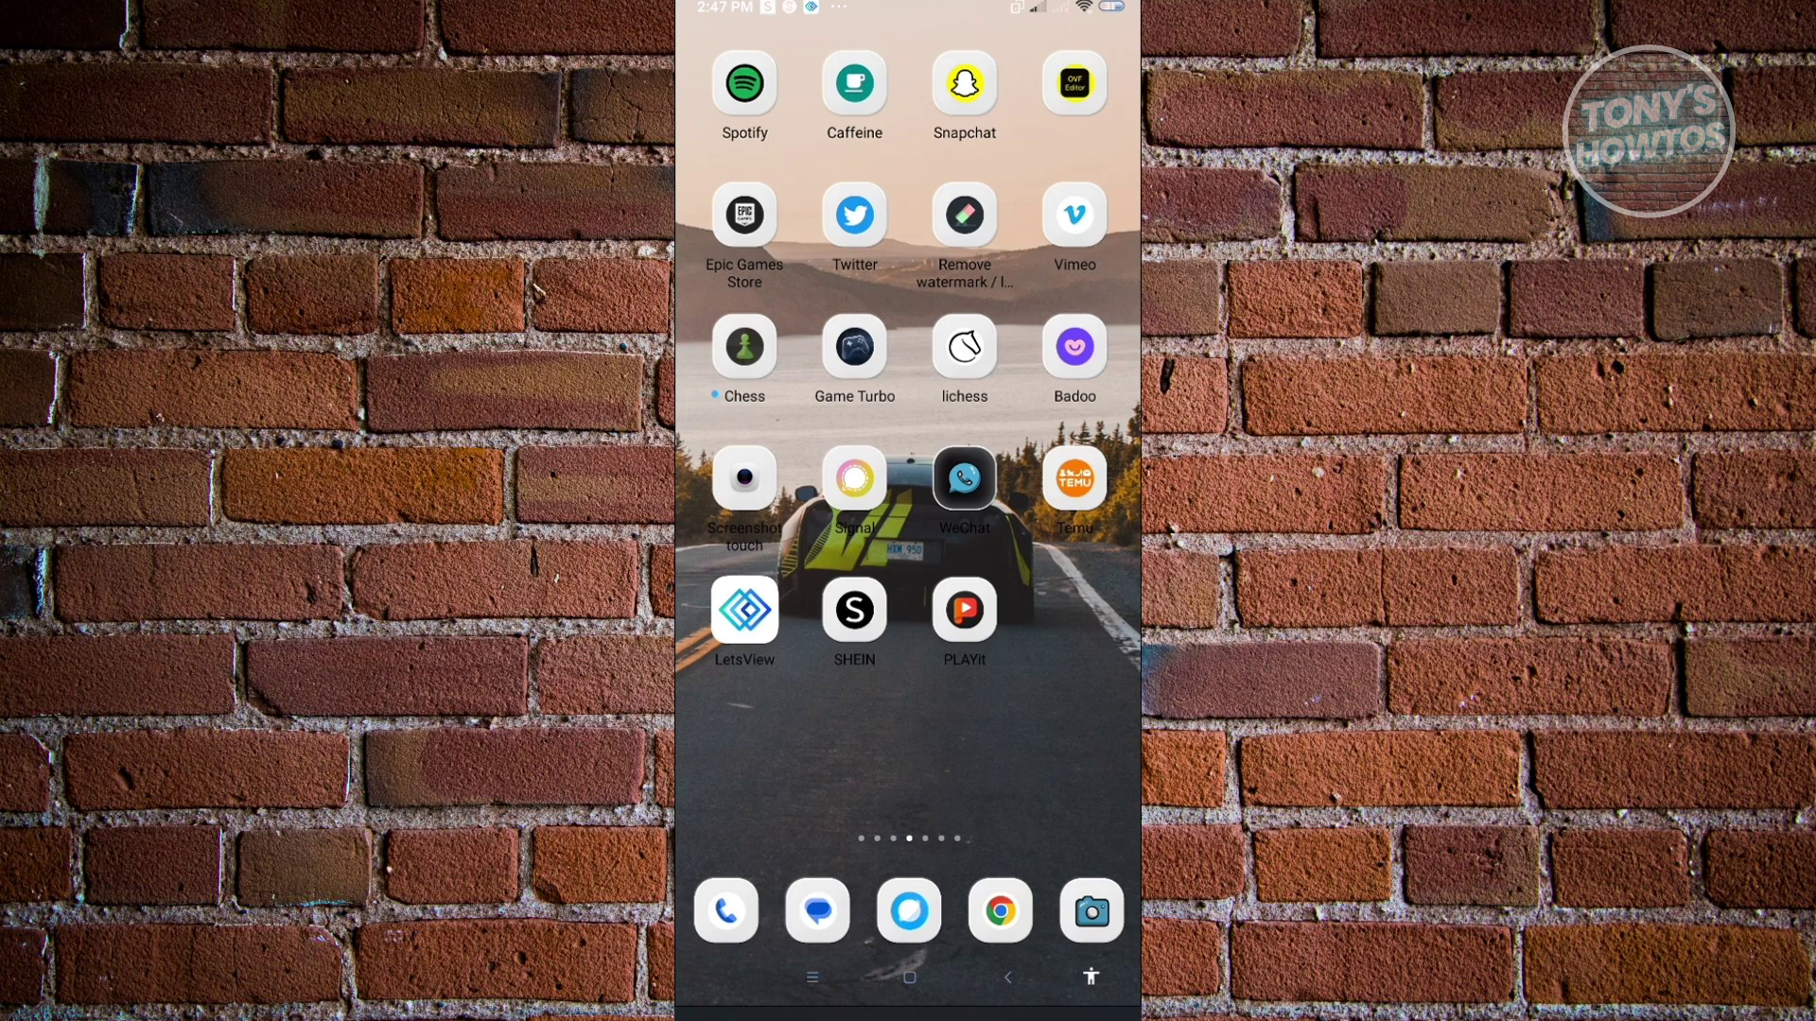
# Swipe left through the home screen pages to reach the Gmail app
pyautogui.hscroll(-5, 897, 352)
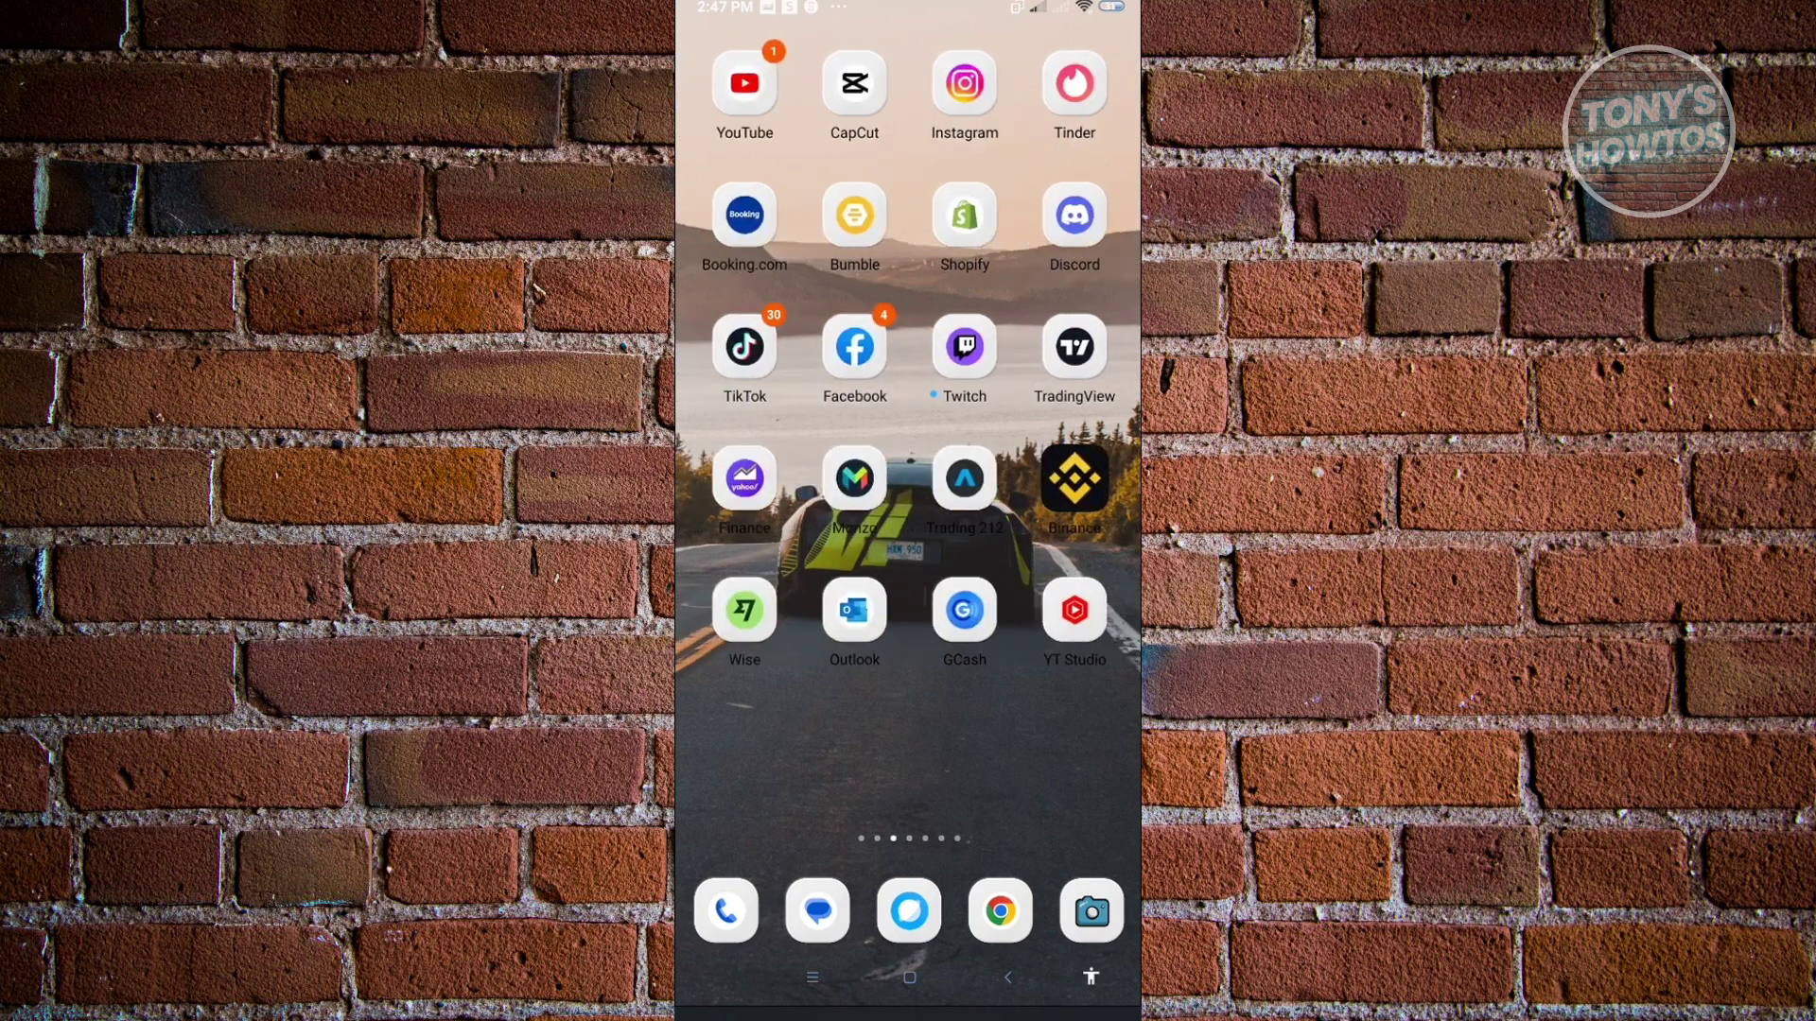
pyautogui.hscroll(-5, 908, 426)
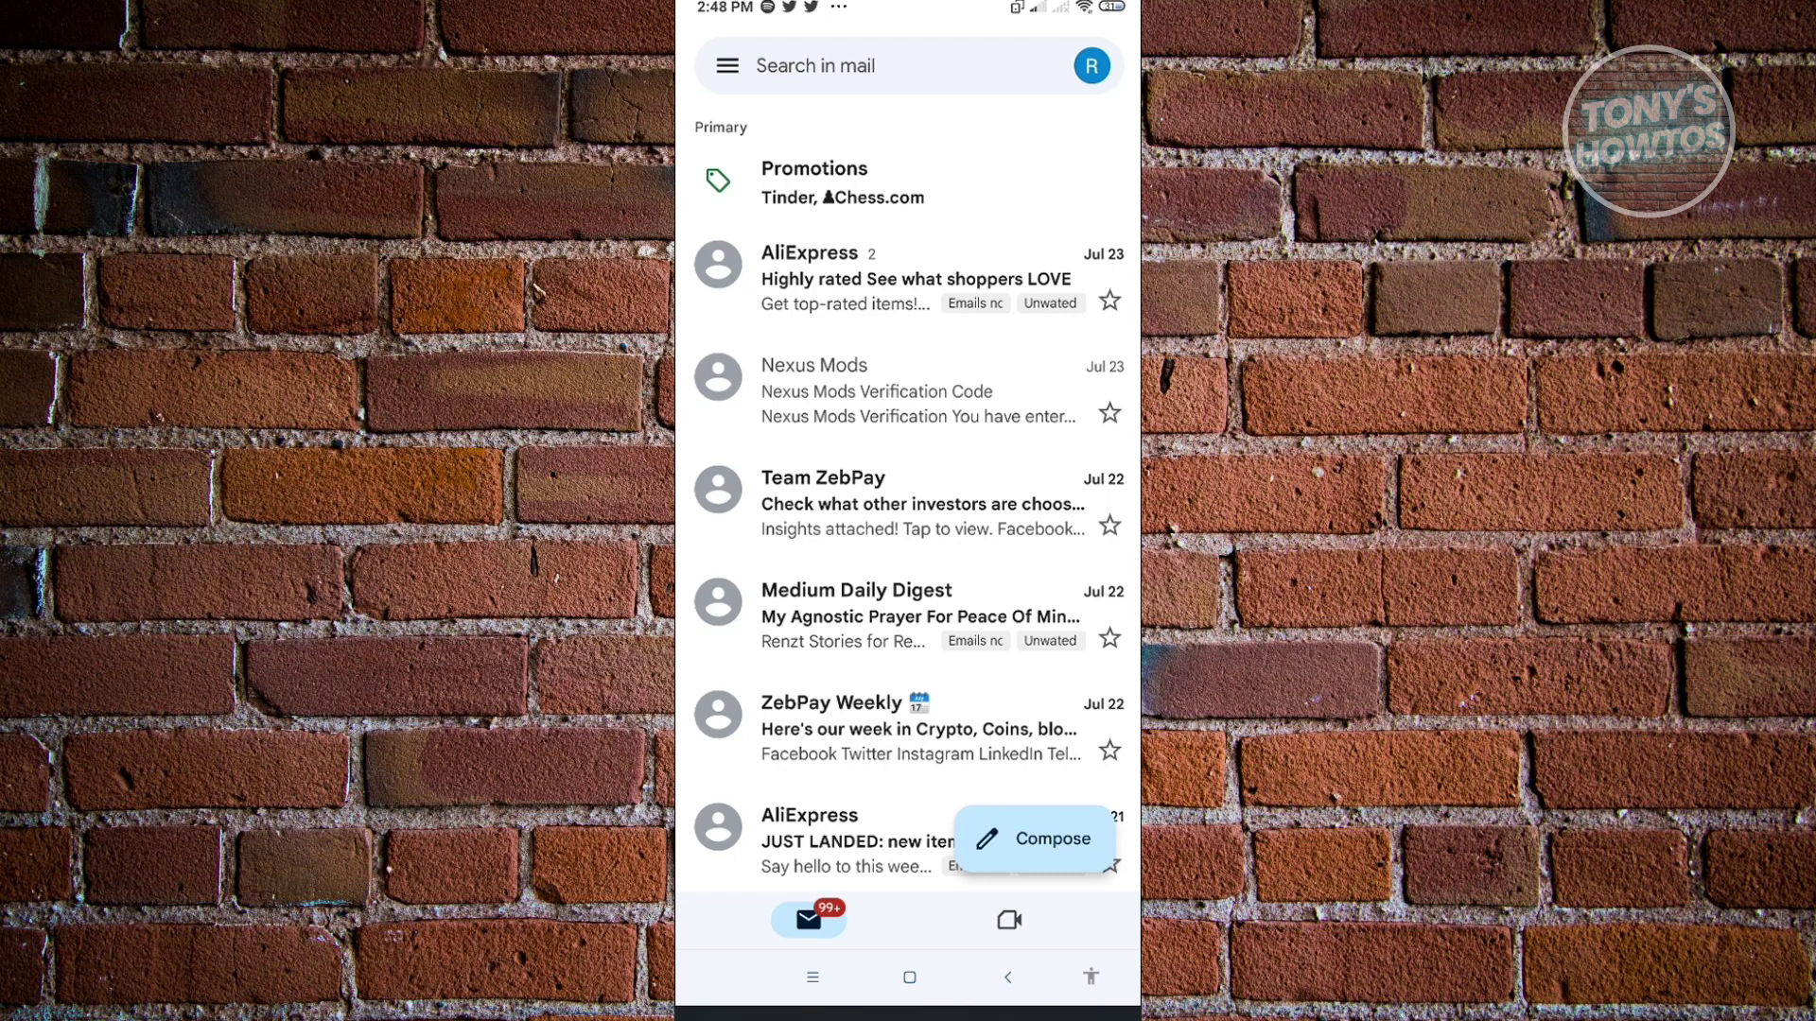
# Archive the AliExpress 'Highly rated See what shoppers LOVE' email, then check the remaining inbox
pyautogui.click(908, 278)
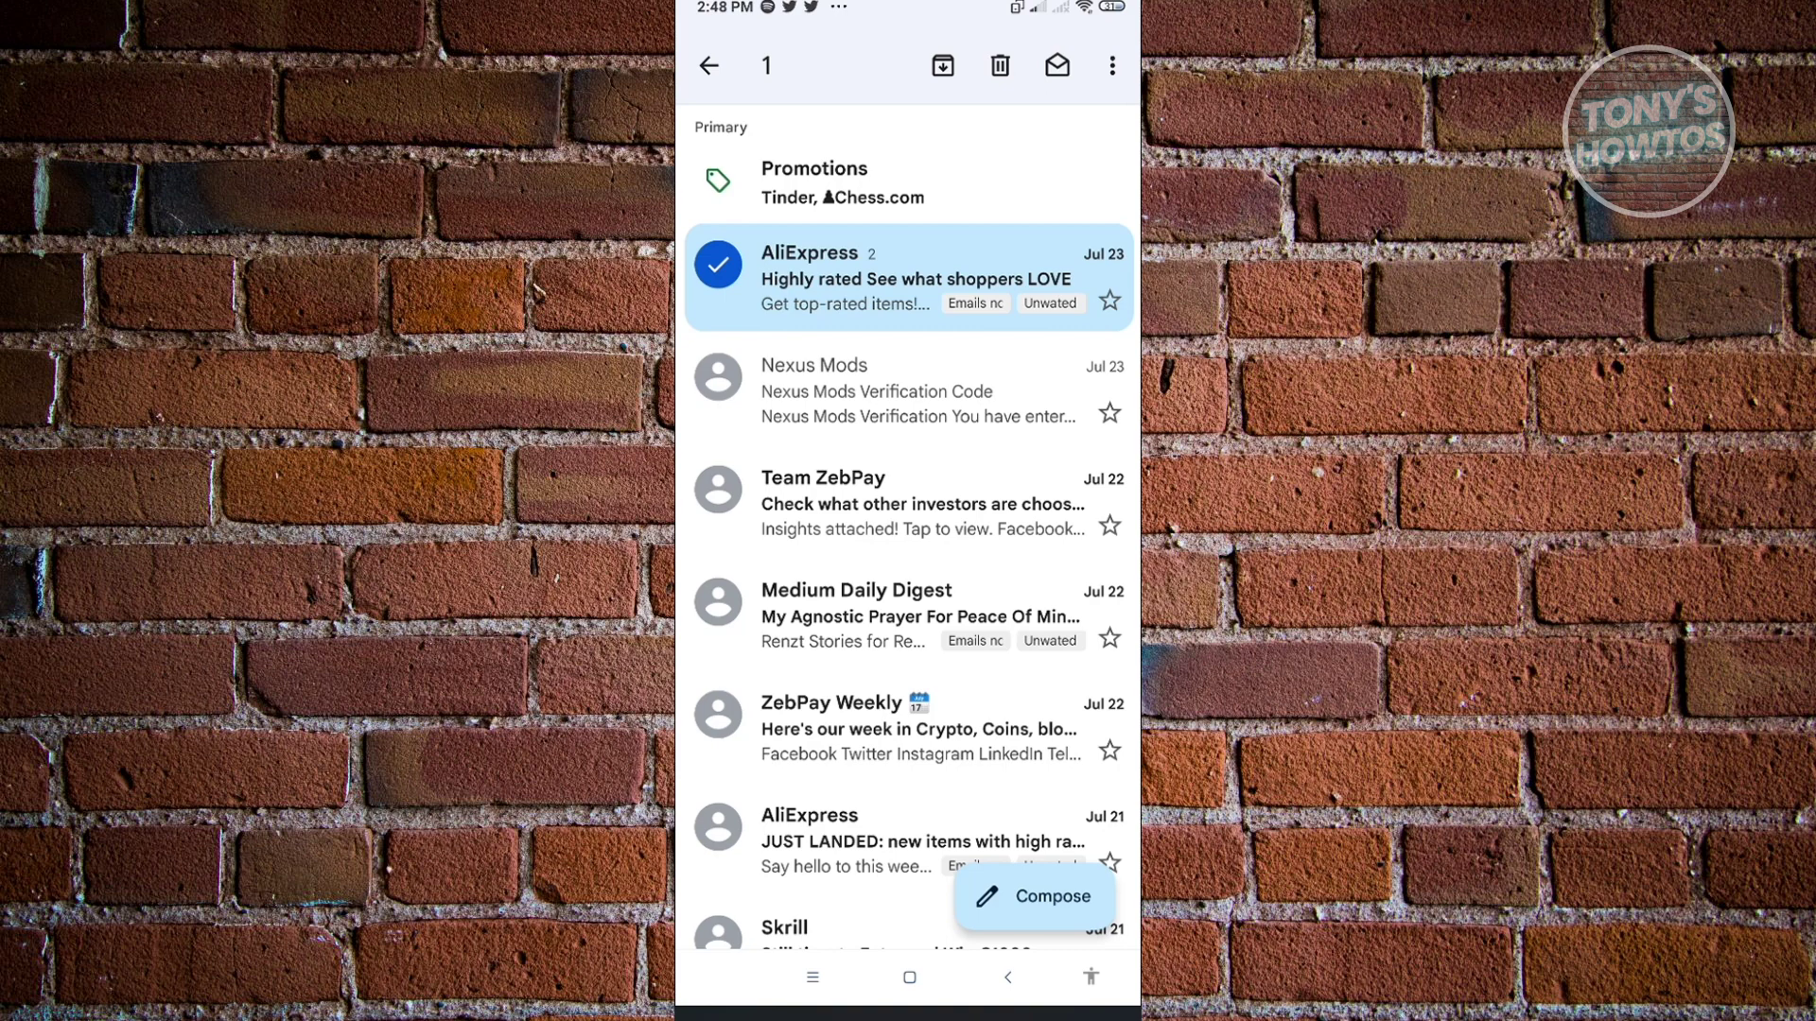
pyautogui.click(943, 65)
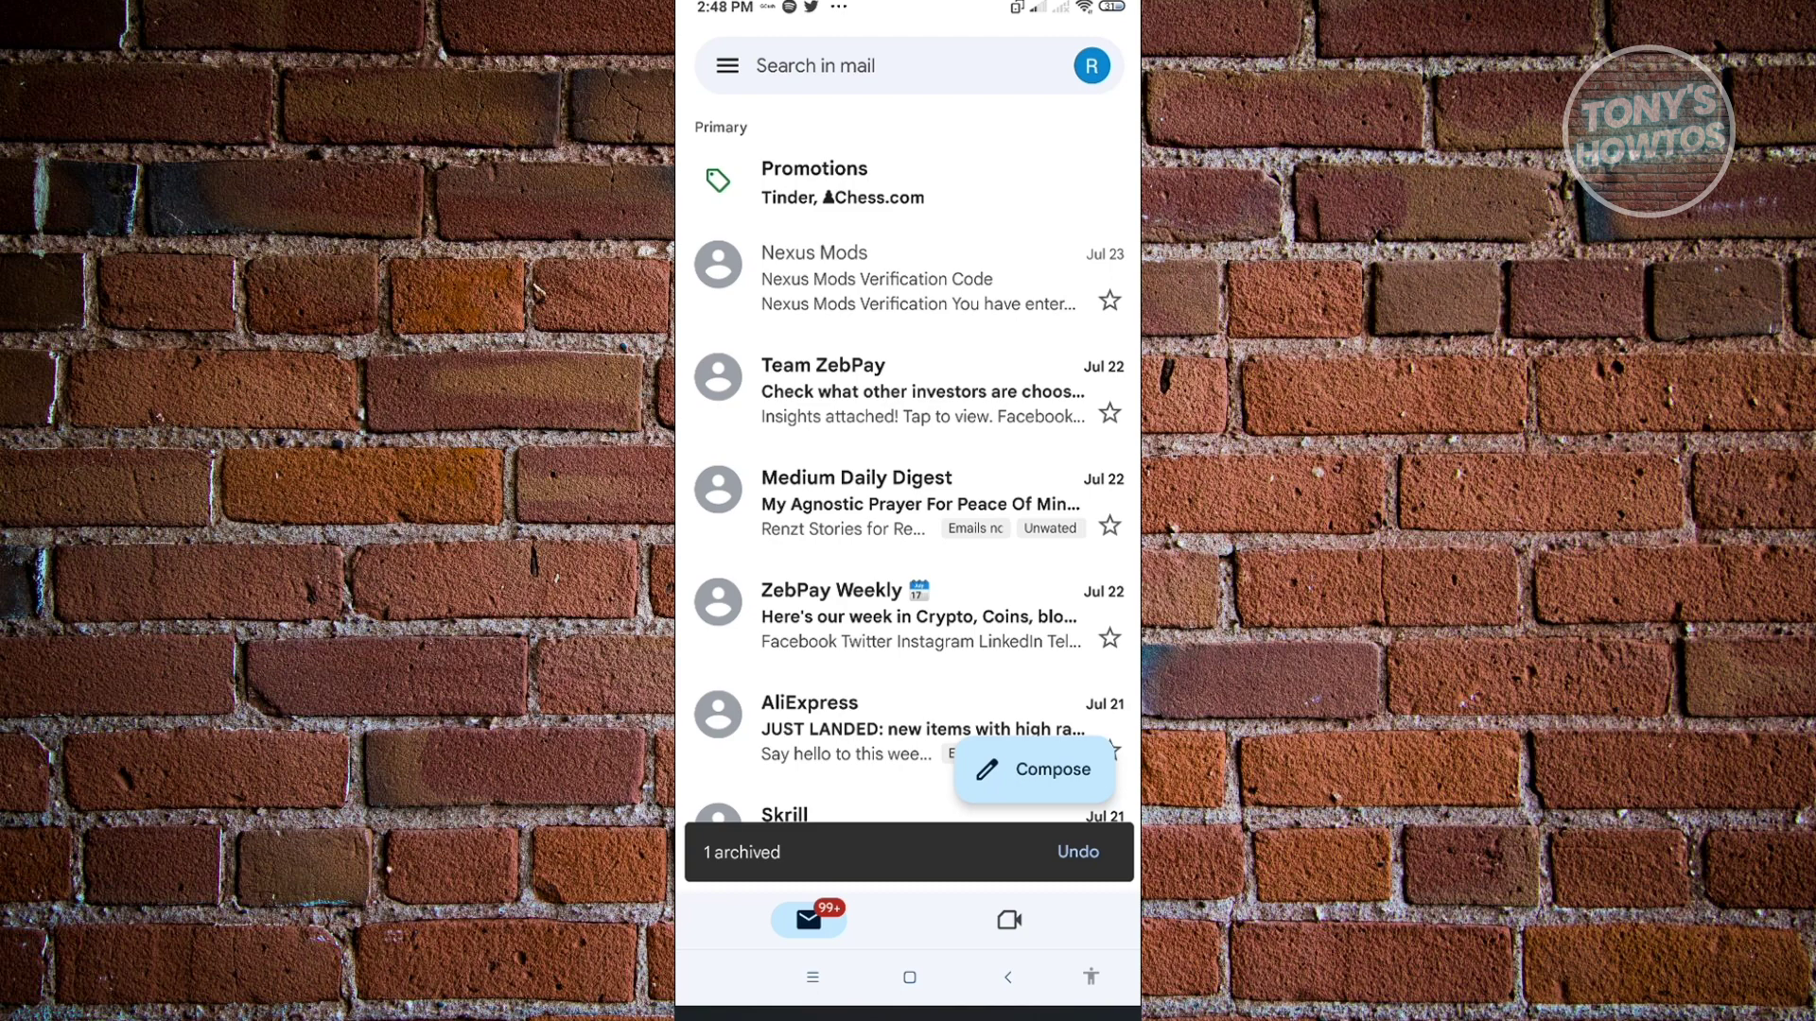
pyautogui.scroll(-1, 909, 444)
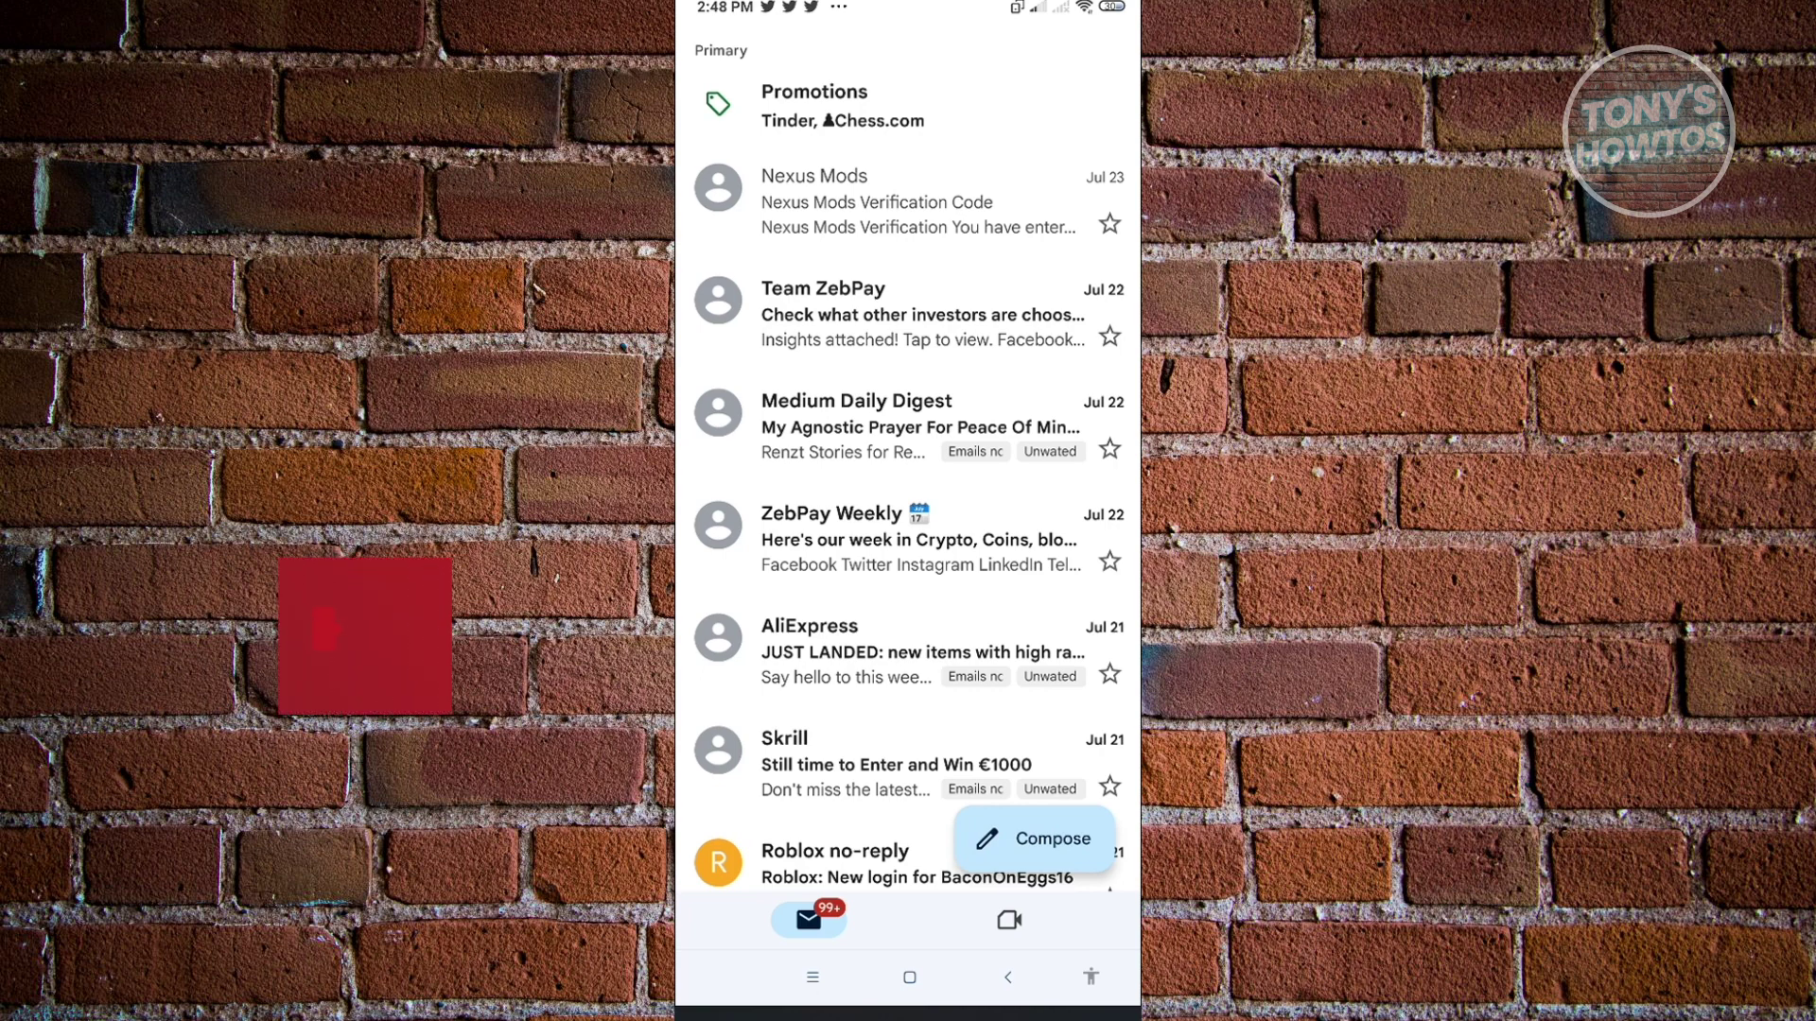
pyautogui.scroll(1, 908, 473)
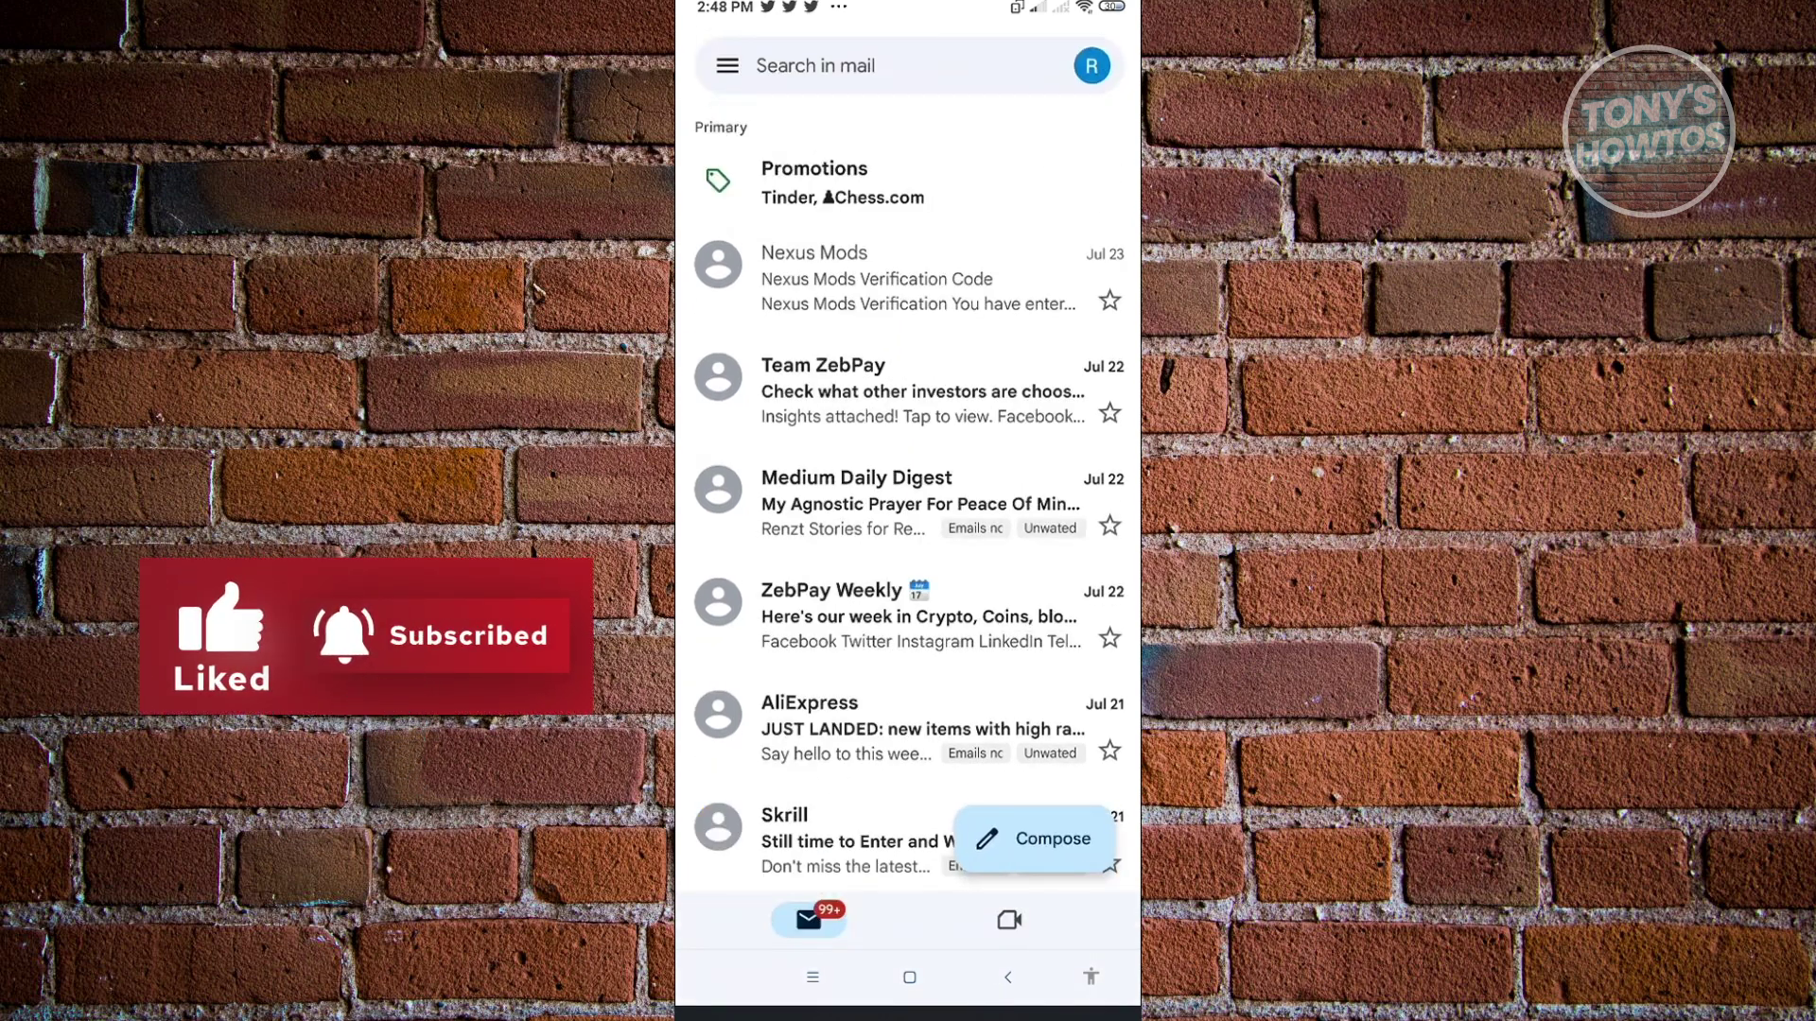
# Switch to the All mail folder from the navigation drawer
pyautogui.click(727, 65)
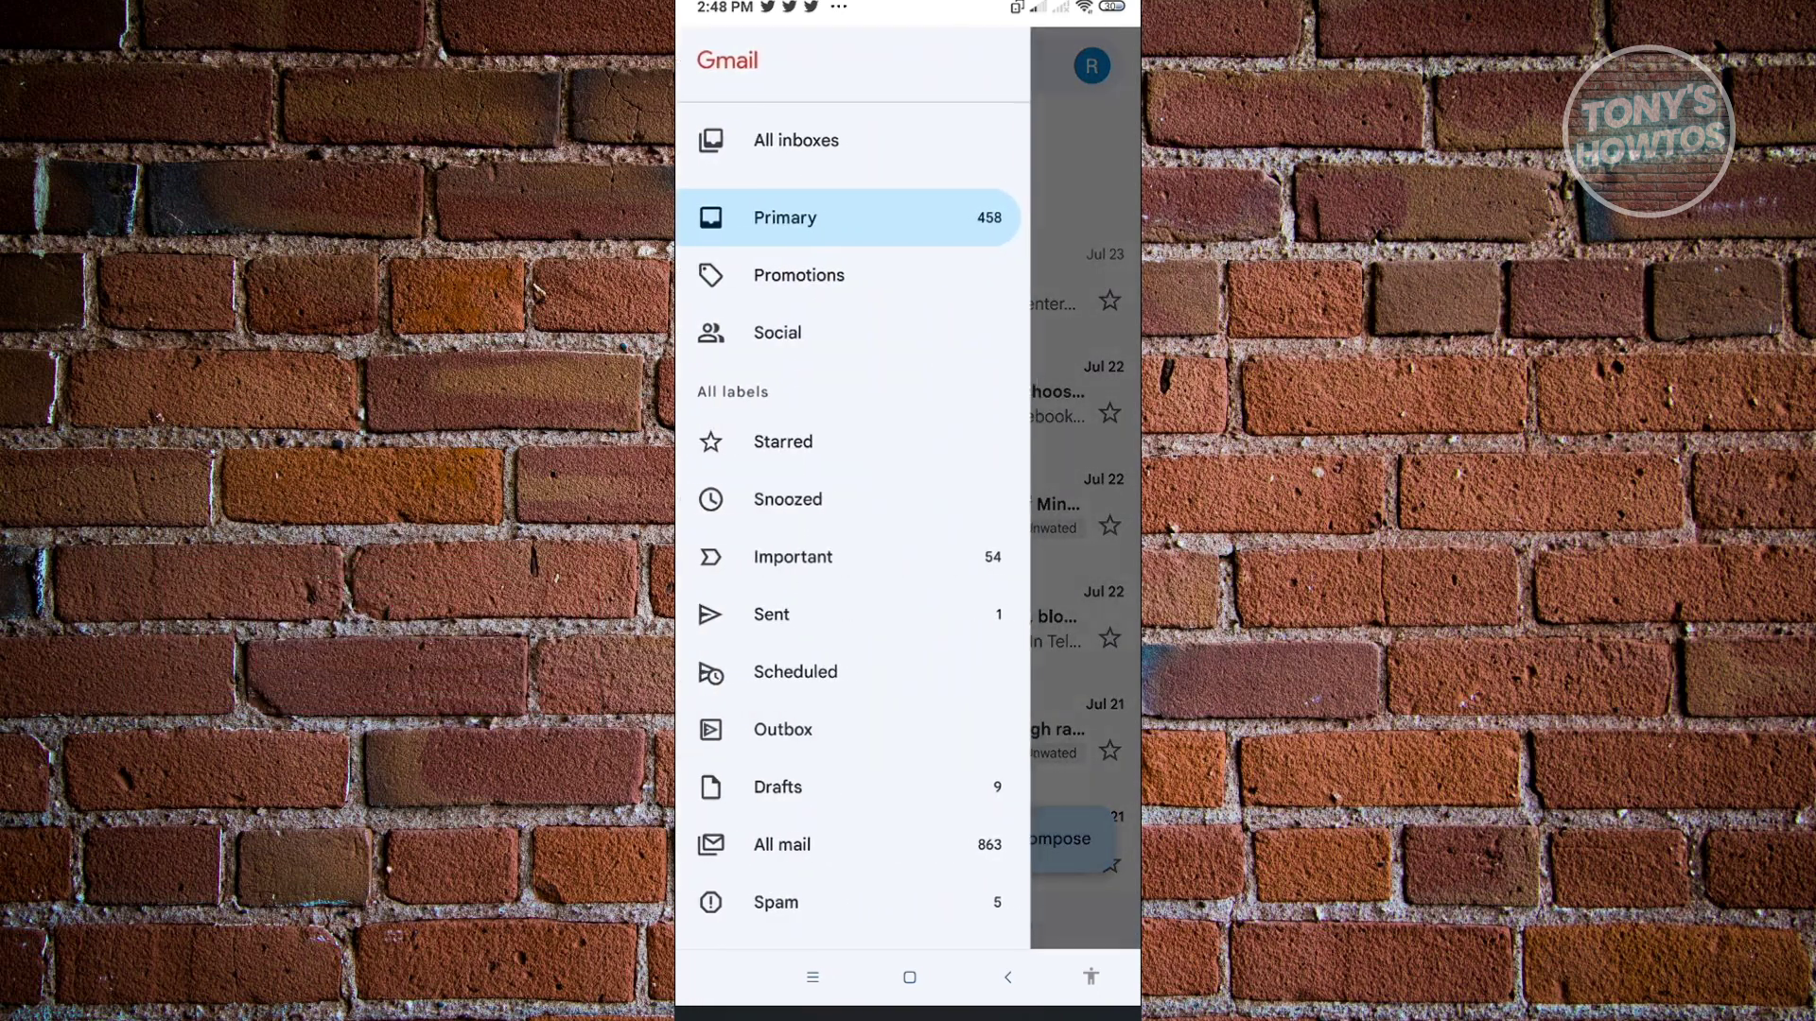
pyautogui.click(790, 845)
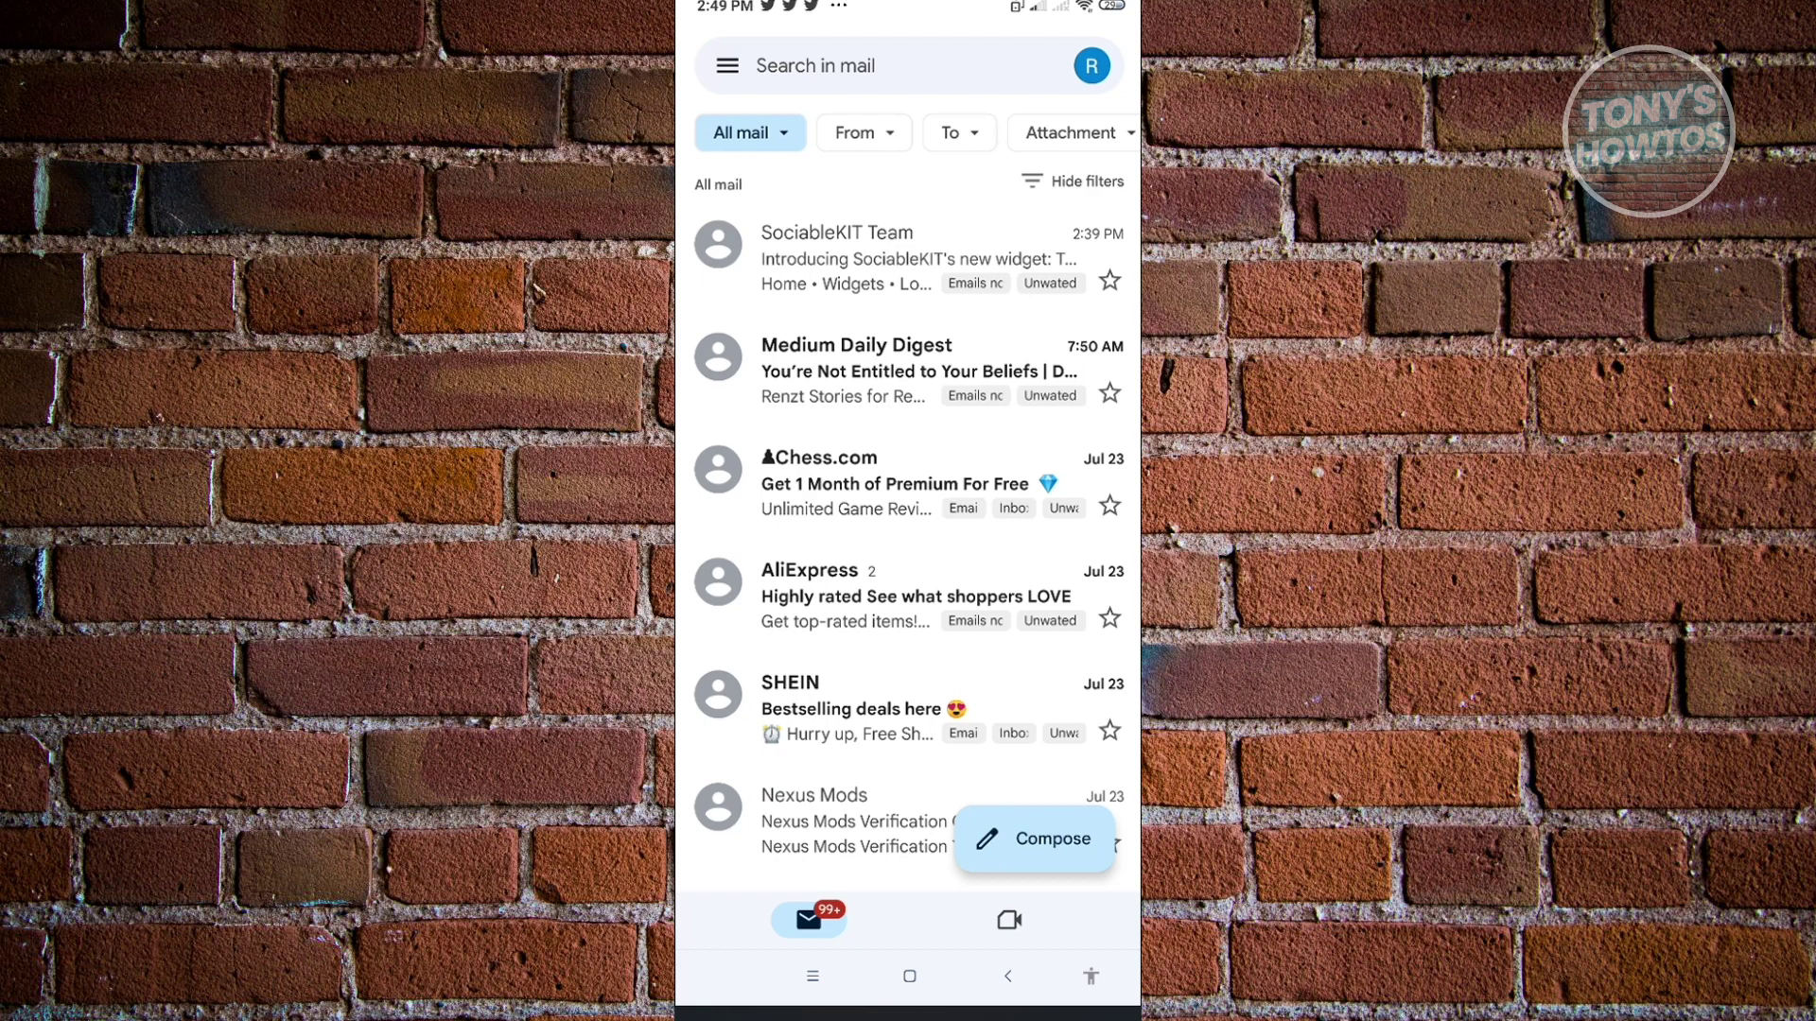
# Archive the Chess.com 'Get 1 Month of Premium For Free' email from All mail
pyautogui.scroll(-2, 908, 460)
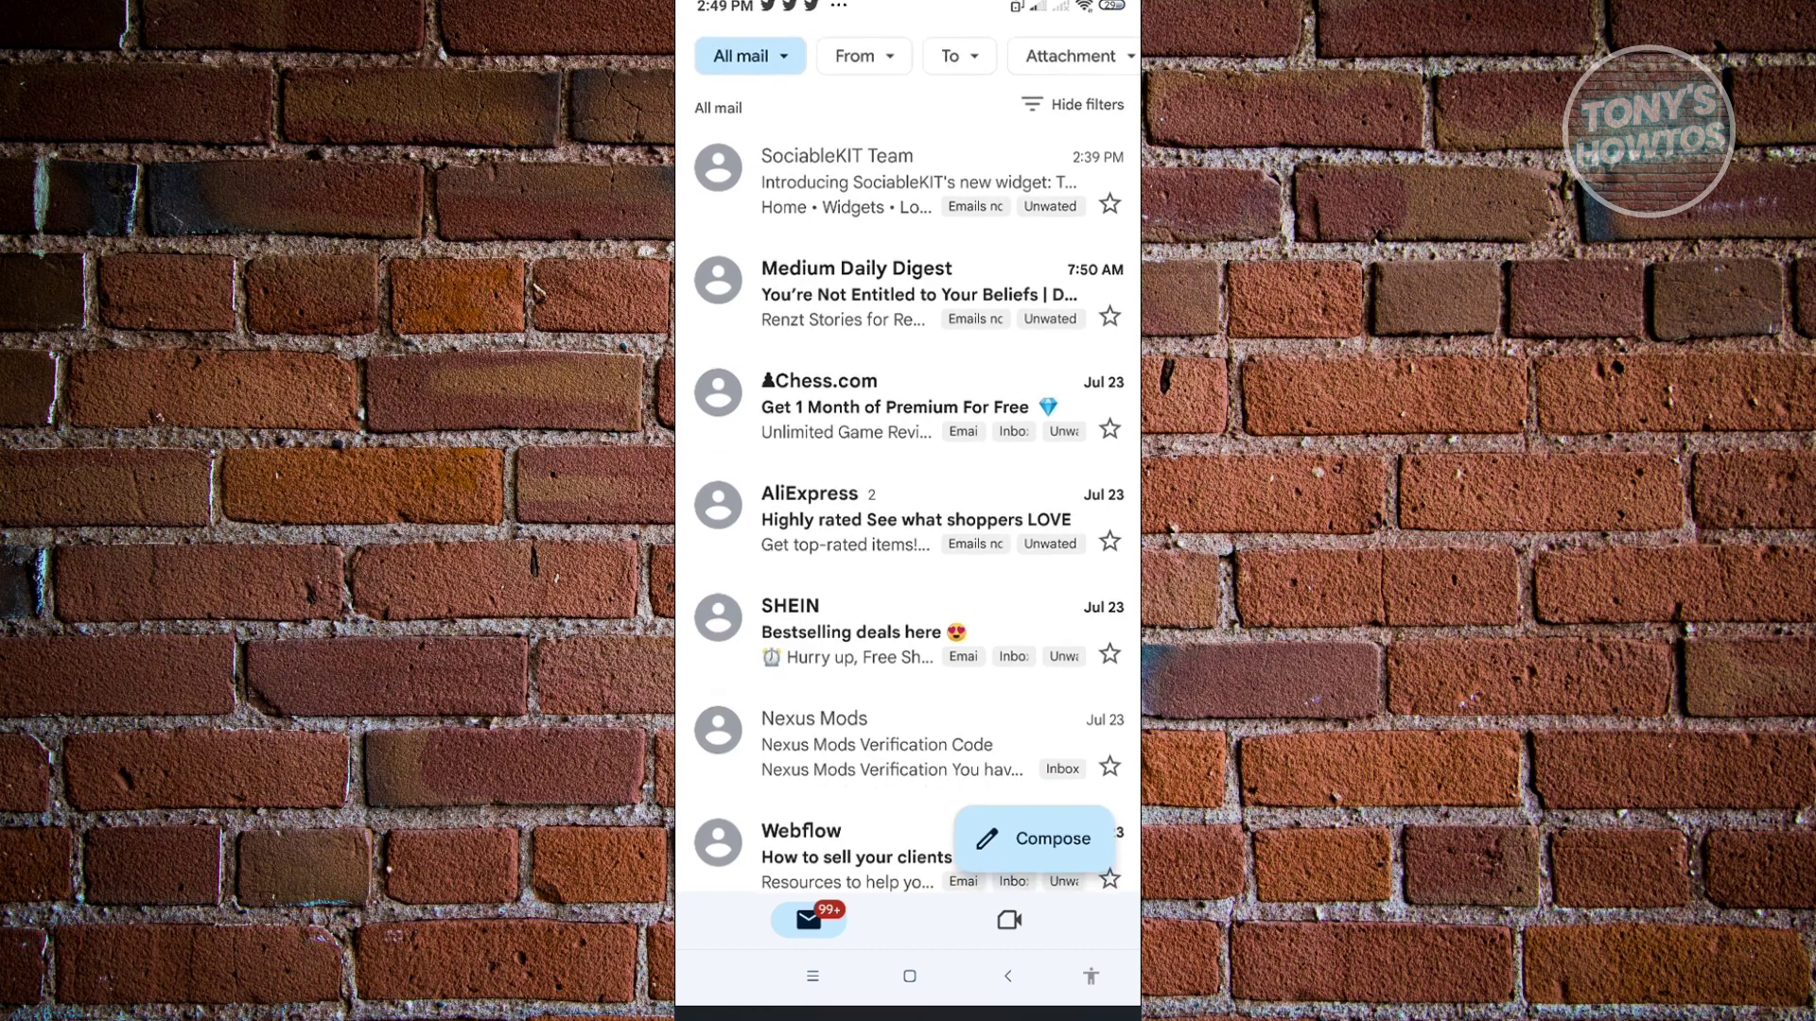
pyautogui.scroll(1, 909, 407)
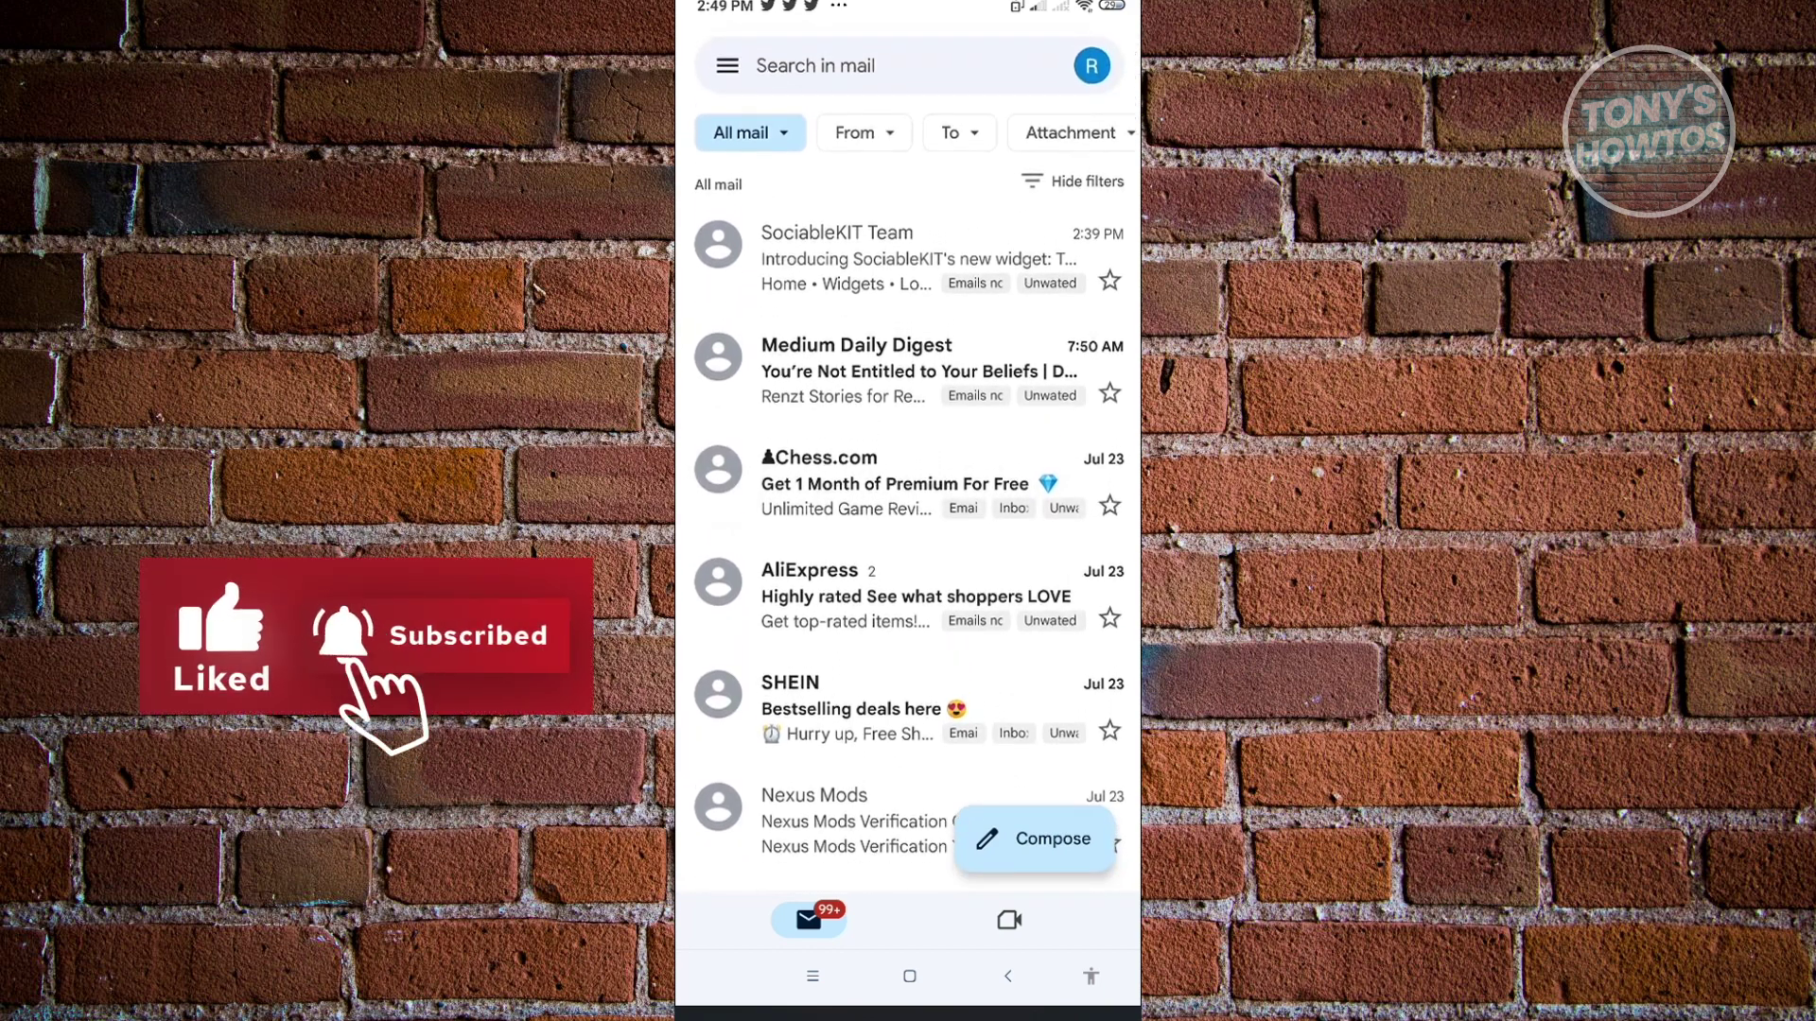
pyautogui.scroll(-1, 909, 473)
pyautogui.click(851, 426)
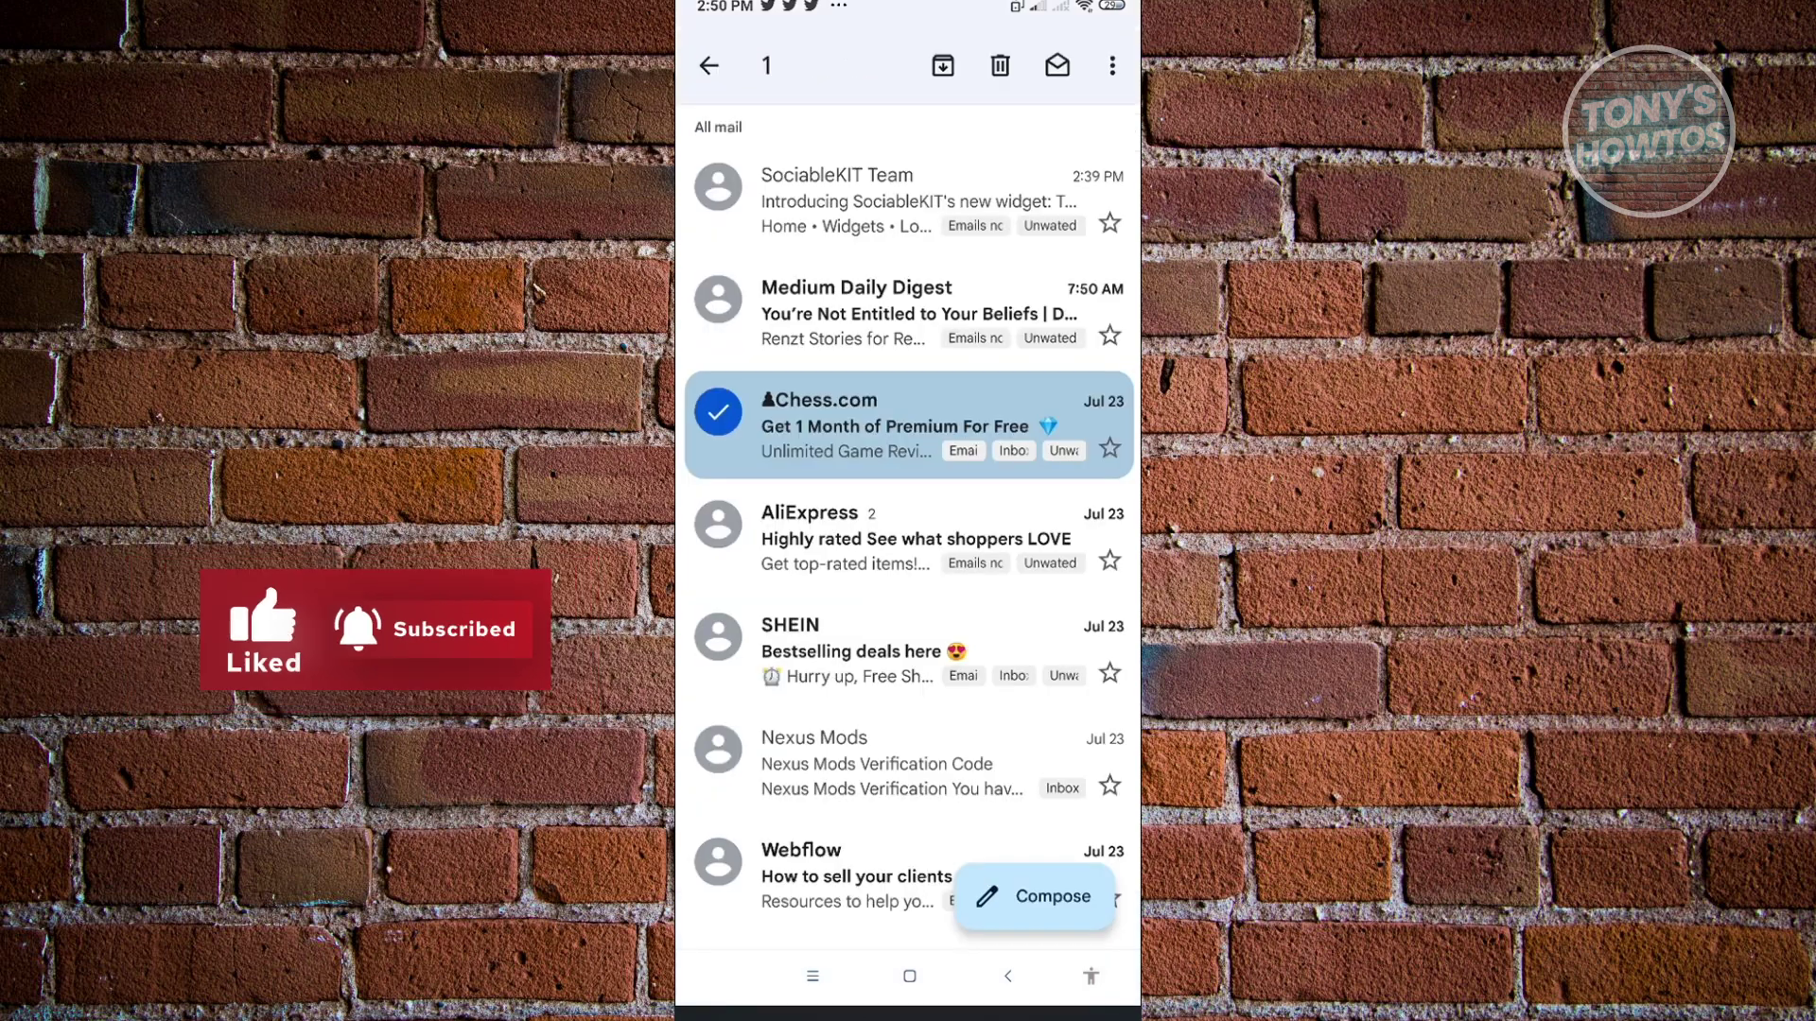
pyautogui.click(943, 66)
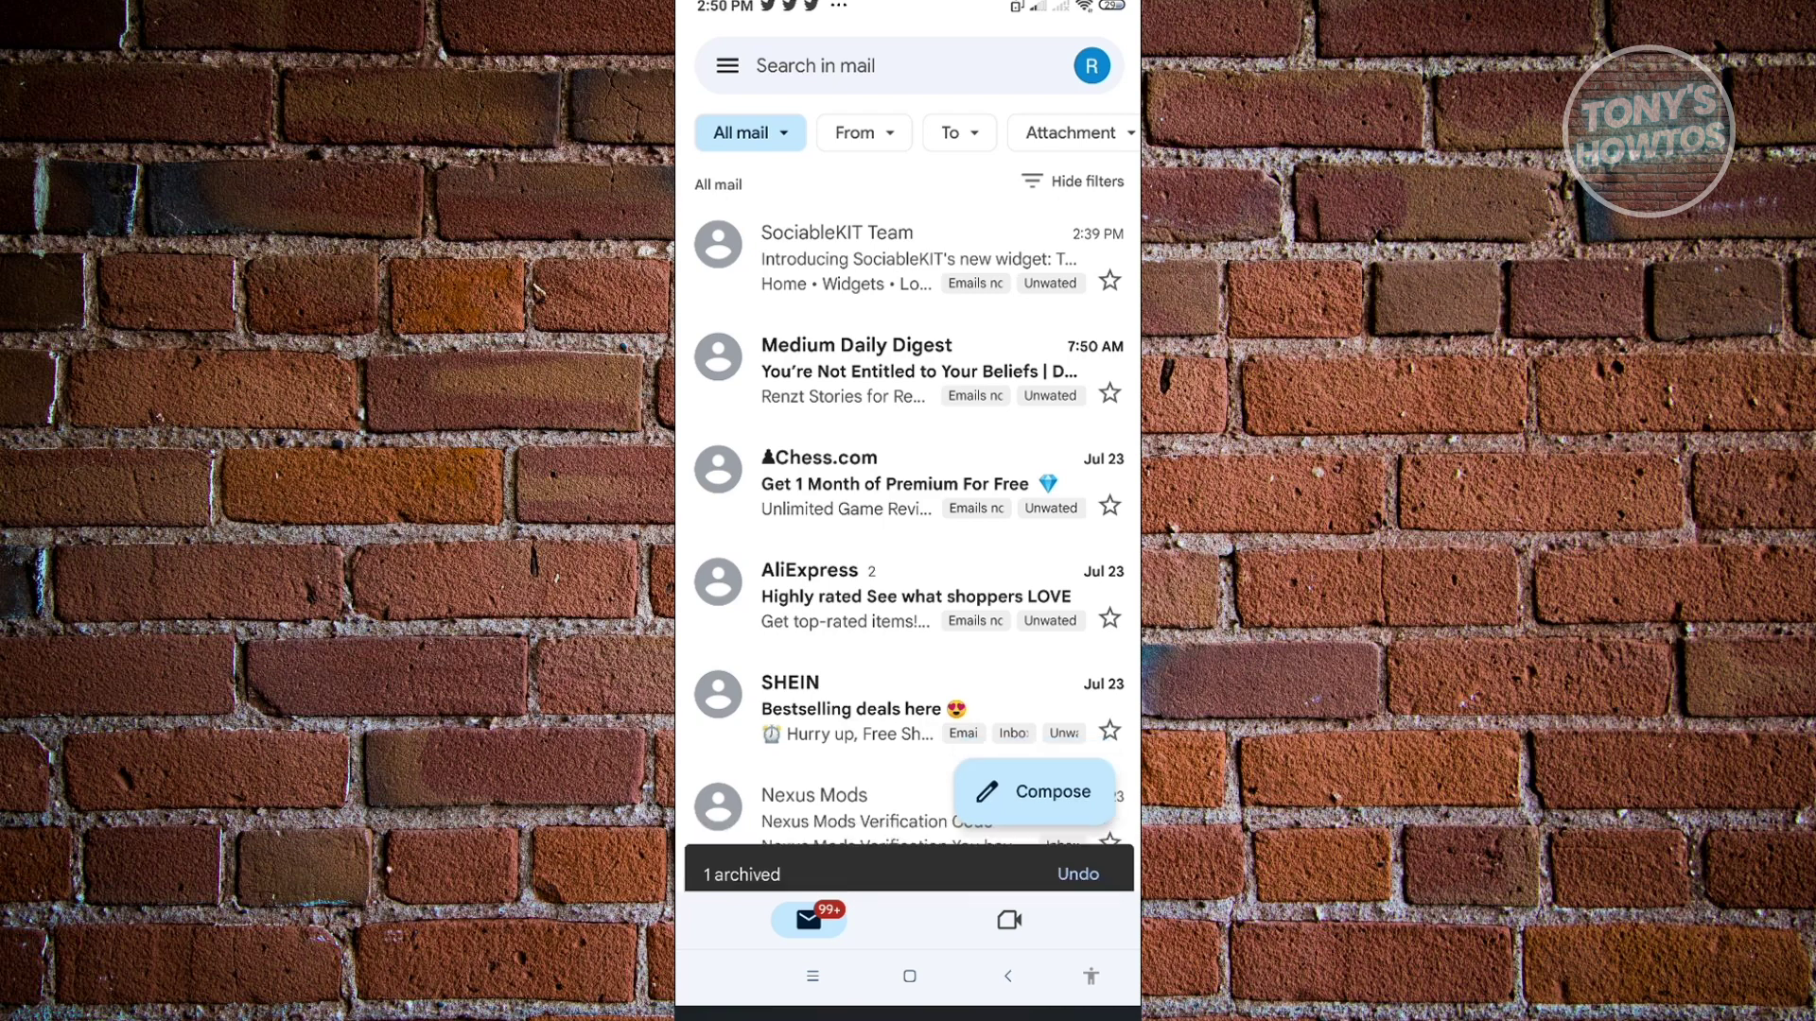
pyautogui.click(908, 257)
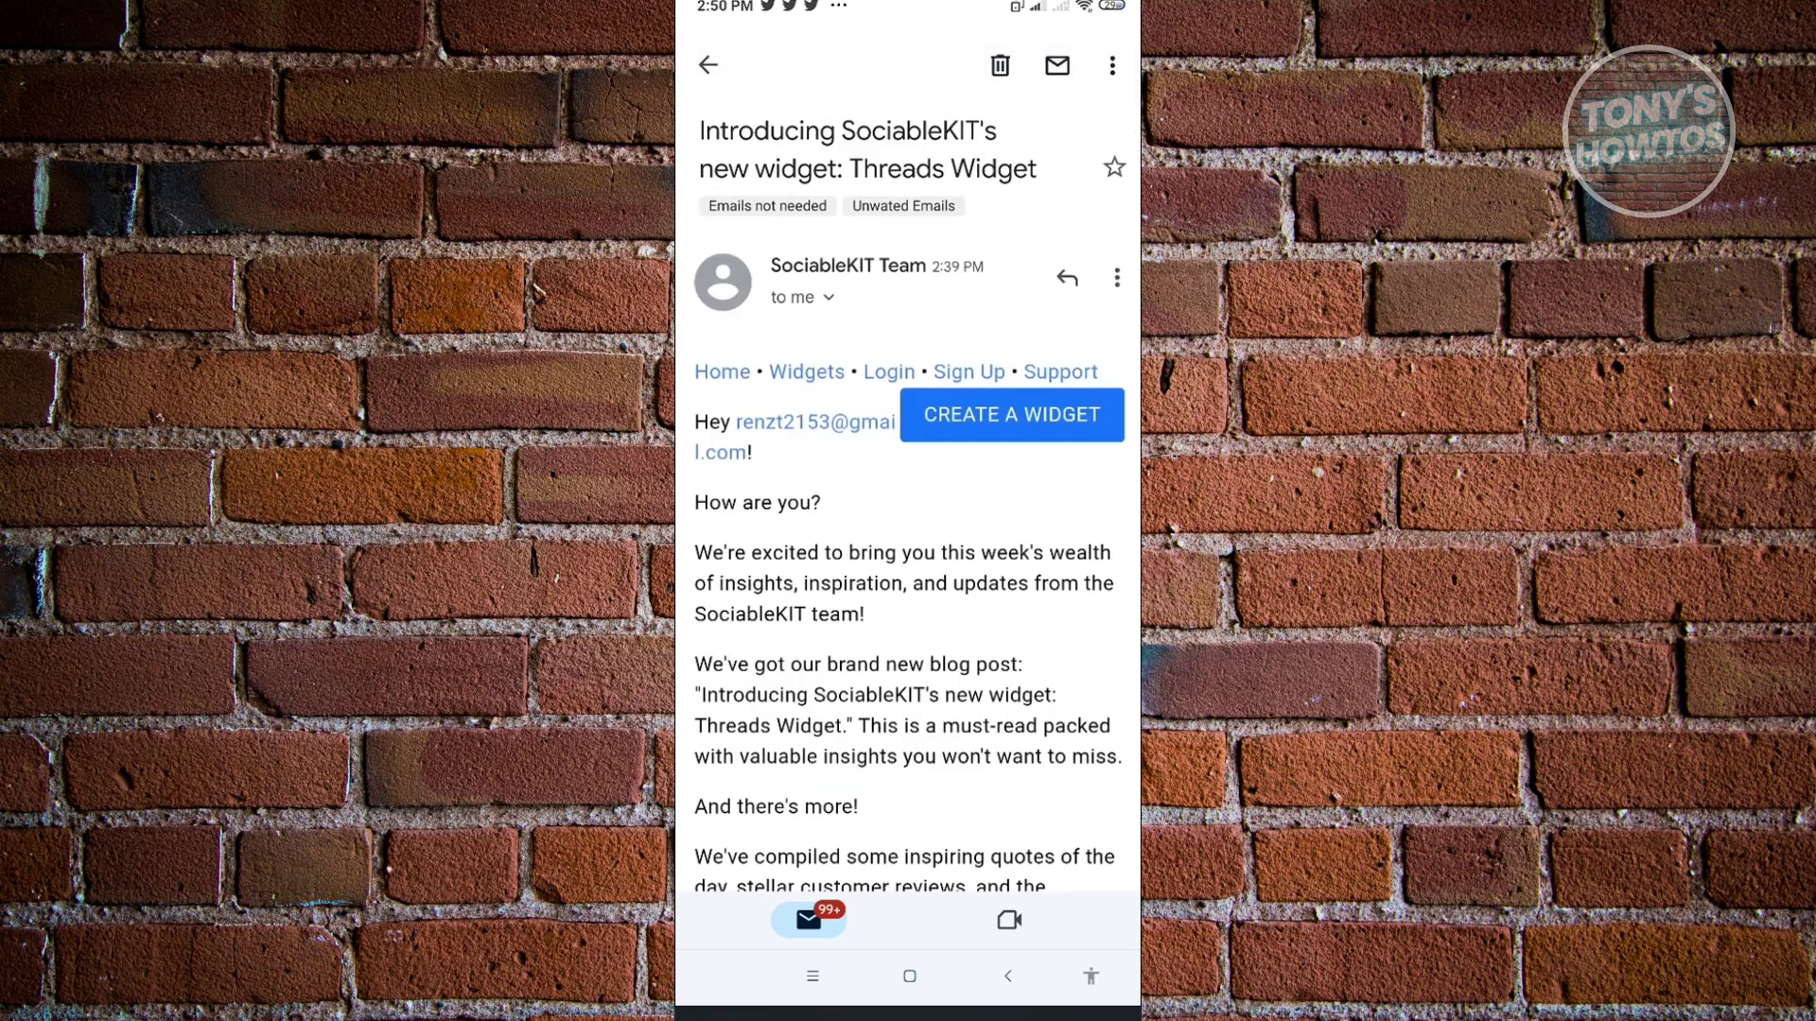
# Move the SociableKIT Team Threads Widget email back to the inbox
pyautogui.click(1112, 65)
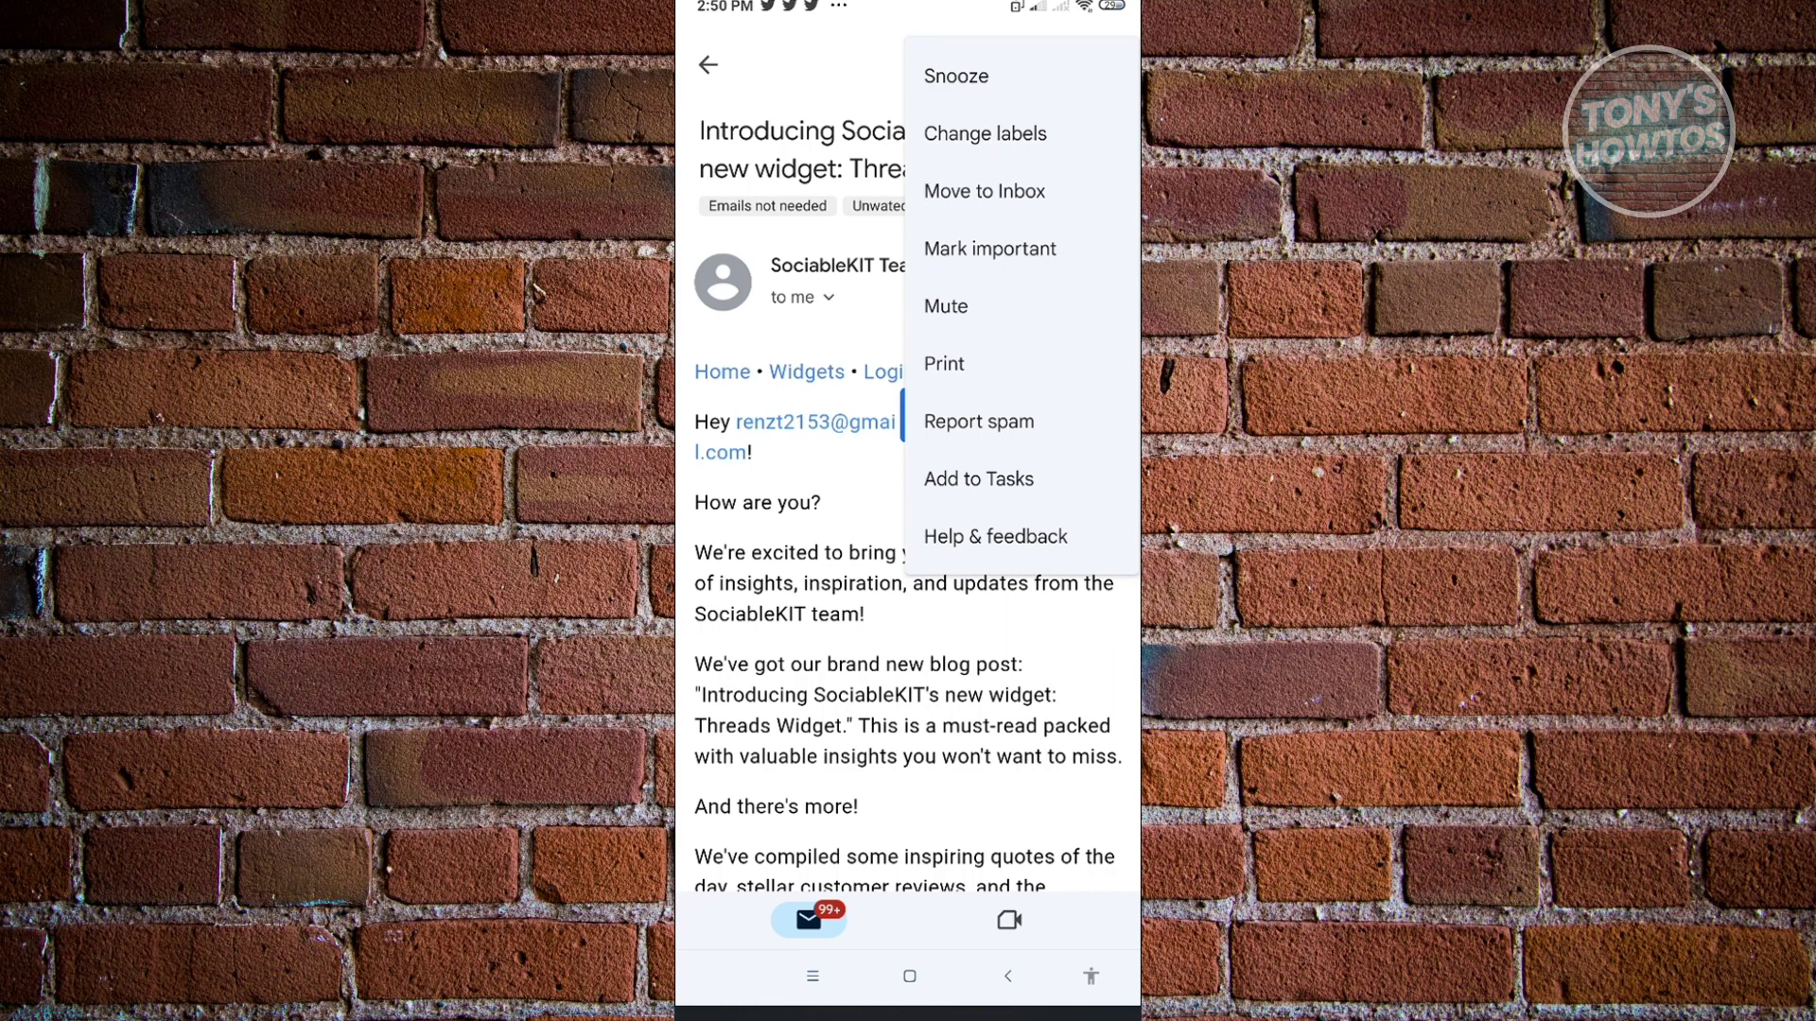
pyautogui.click(984, 191)
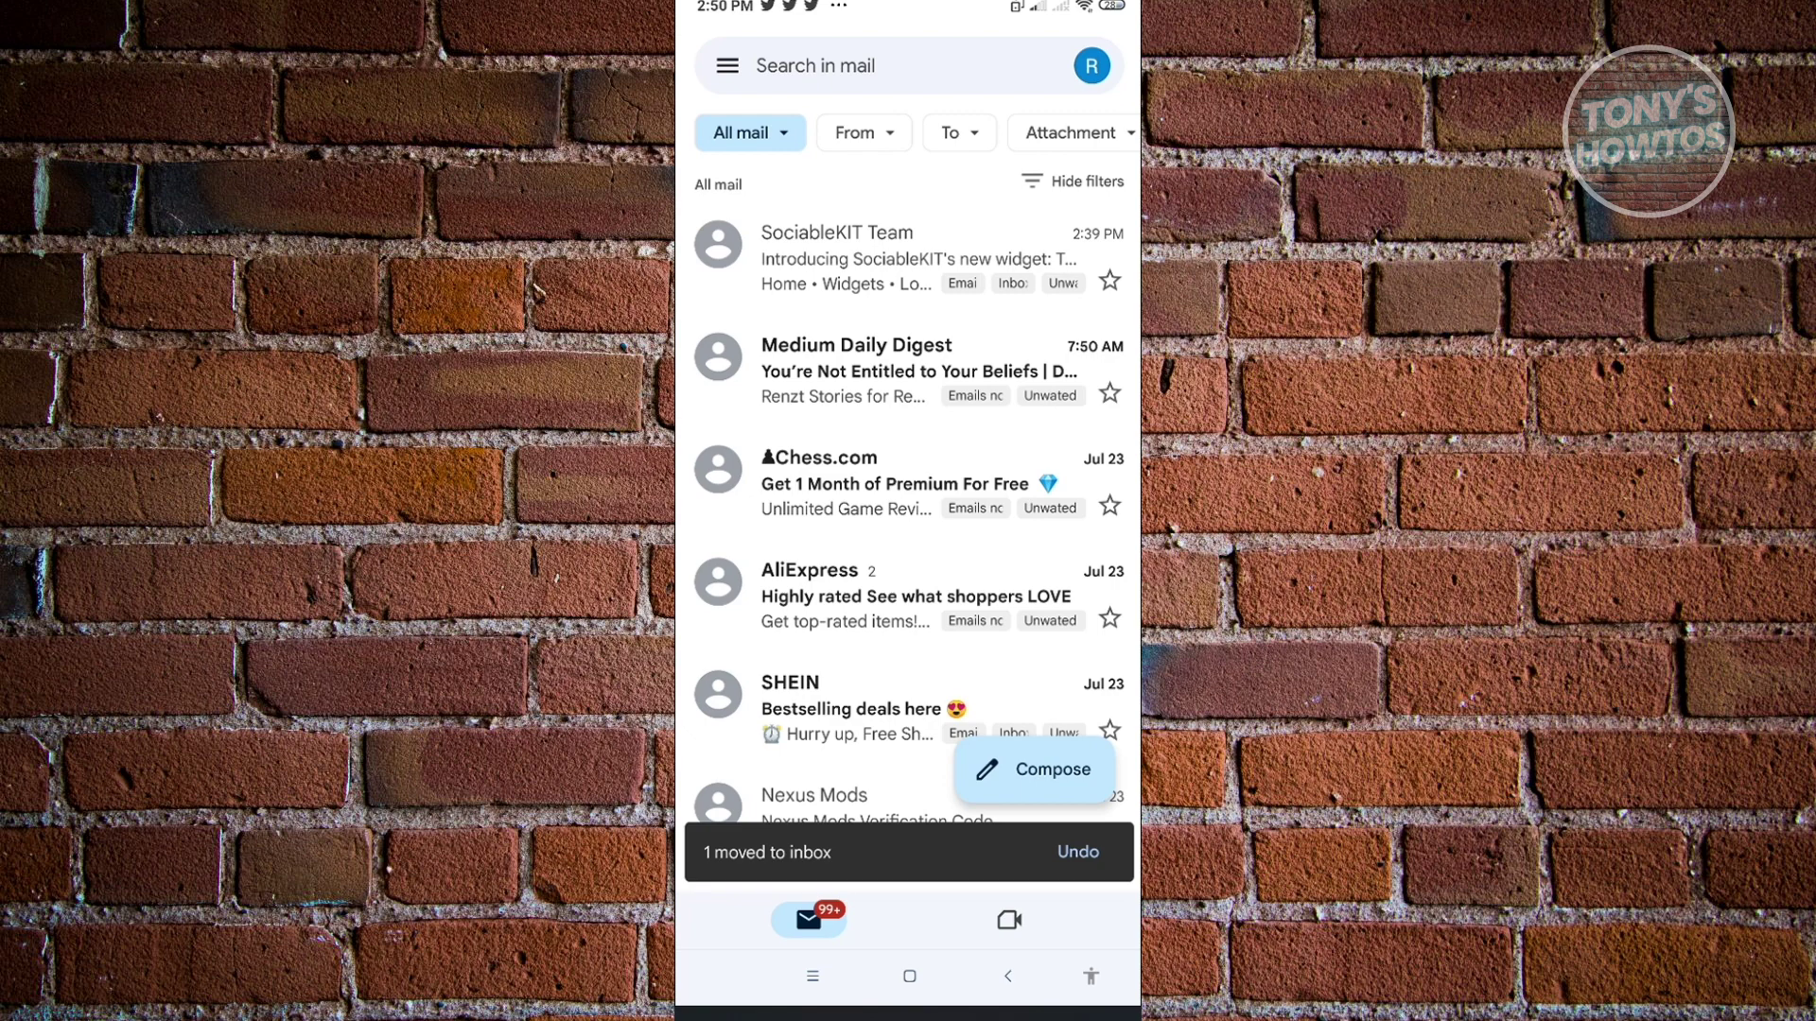
pyautogui.scroll(-2, 908, 473)
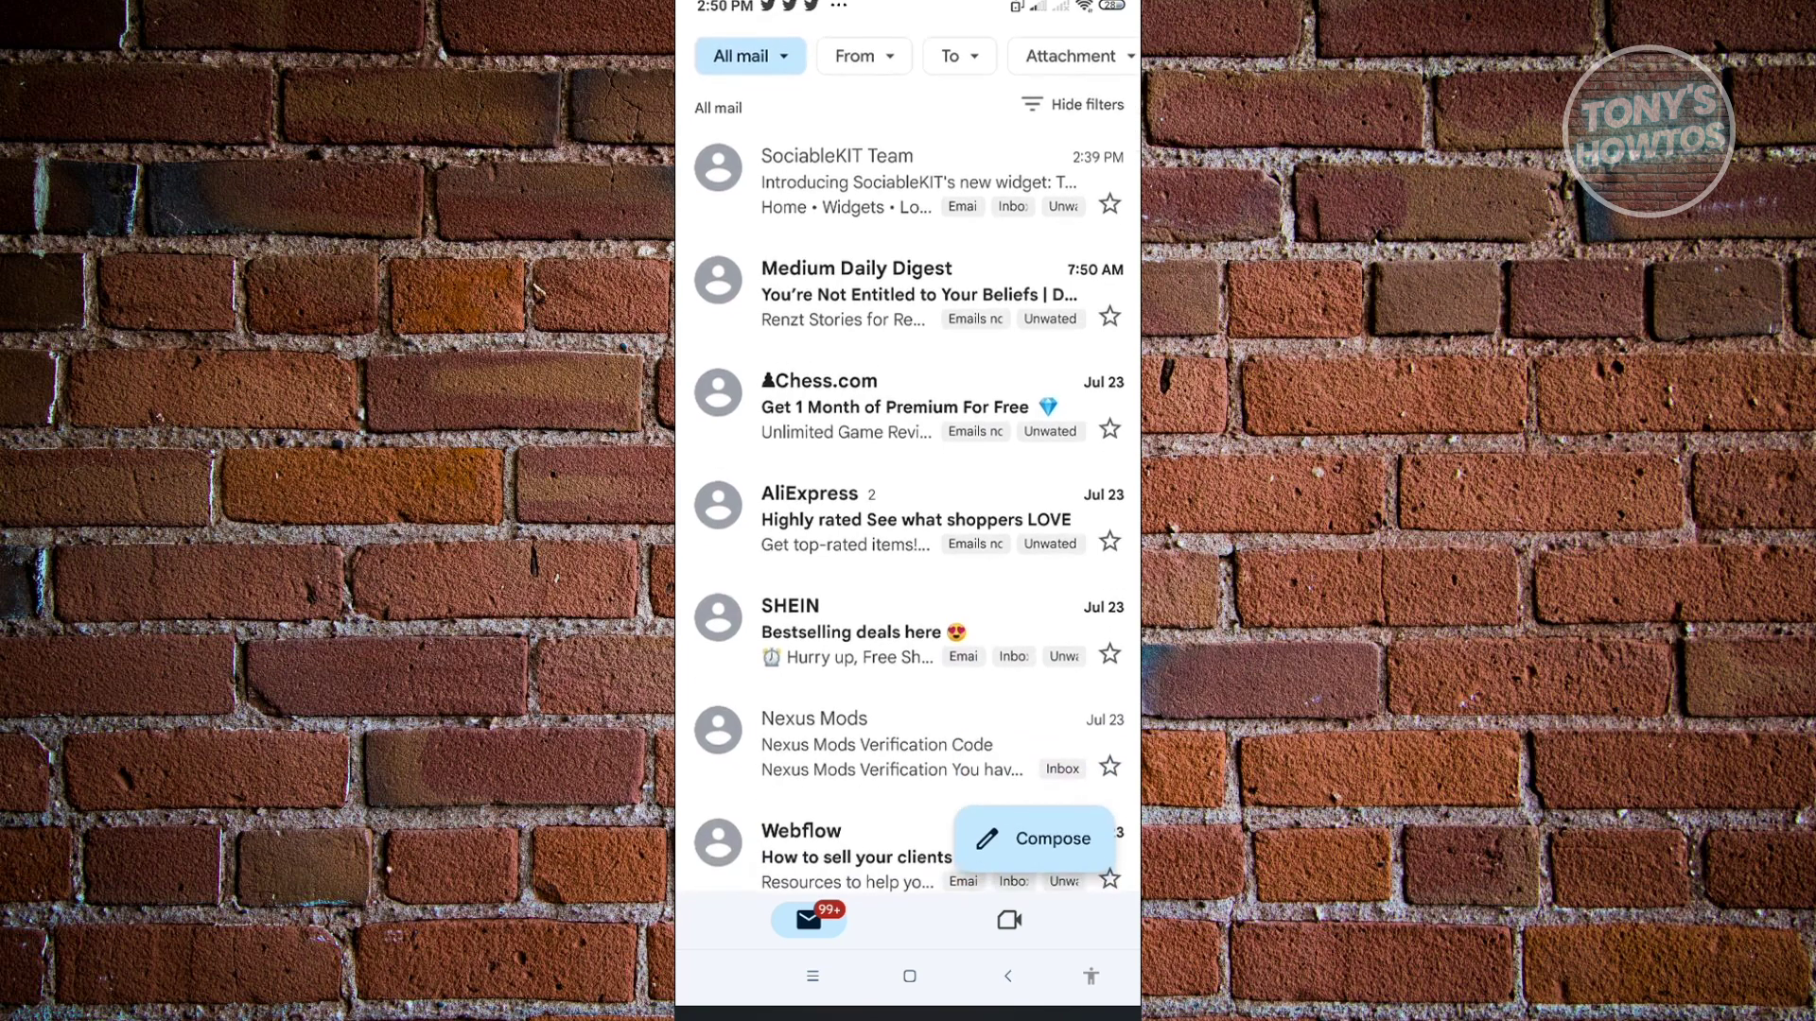